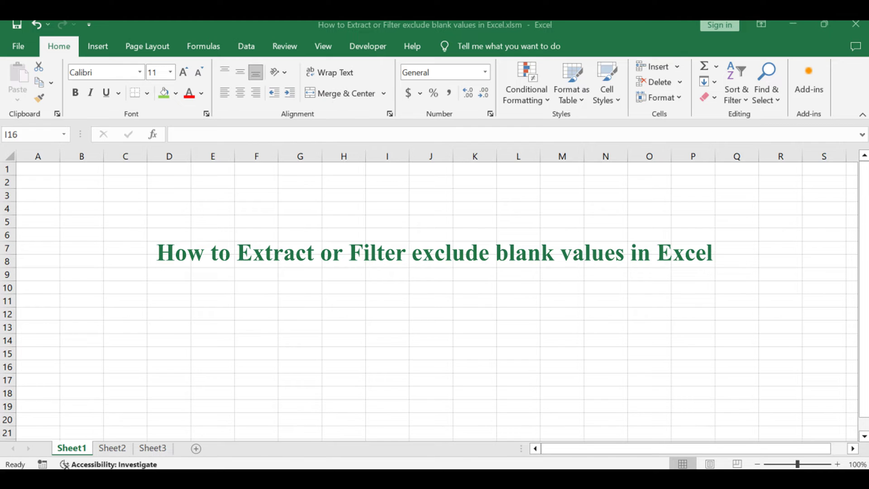
Switch to Sheet2 with the Employee/Region/Sales table and empty result headers
key("ctrl+Page_Down")
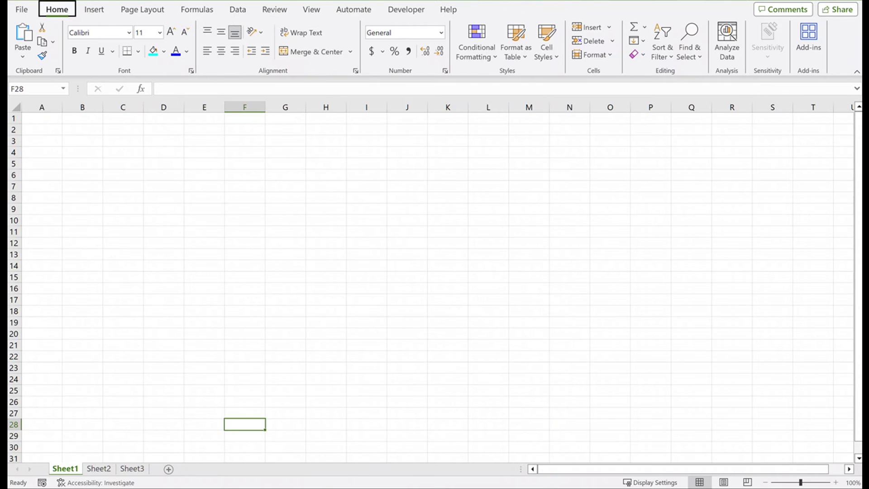
key("alt")
key("alt")
left_click(99, 469)
left_click(362, 323)
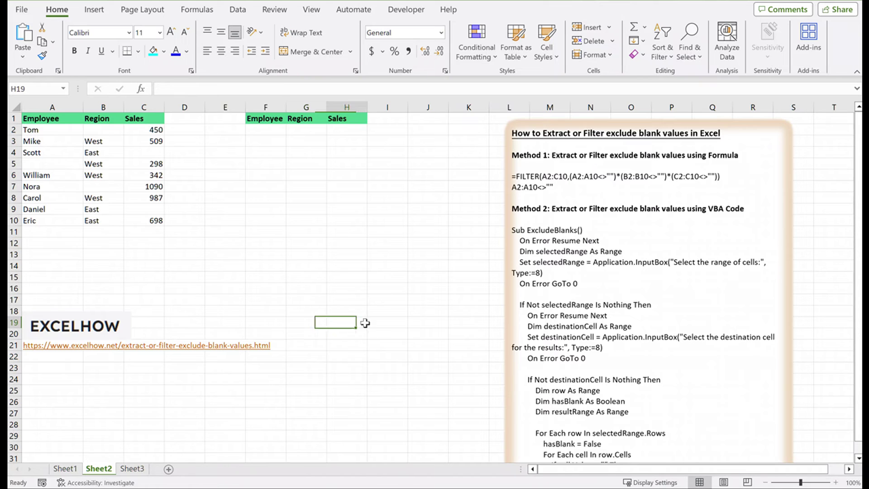
Review the FILTER formula in the instructions text box
left_click(601, 198)
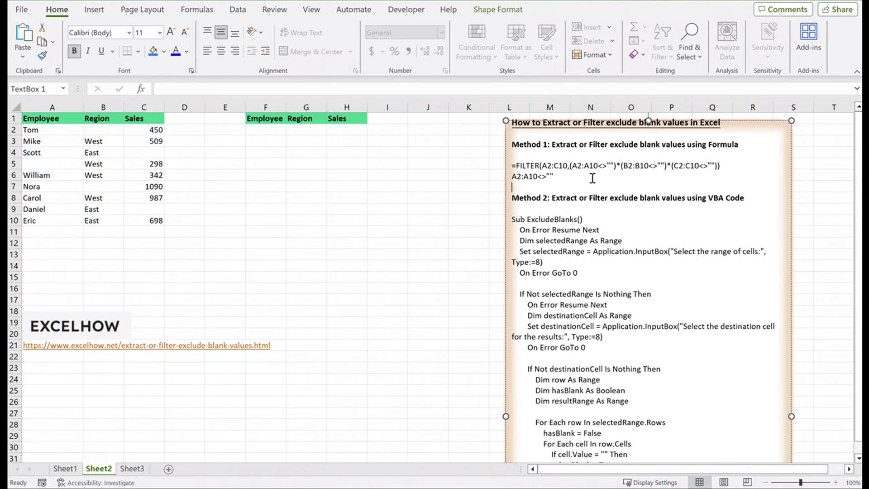
left_click(579, 153)
left_click(568, 165)
double_click(527, 165)
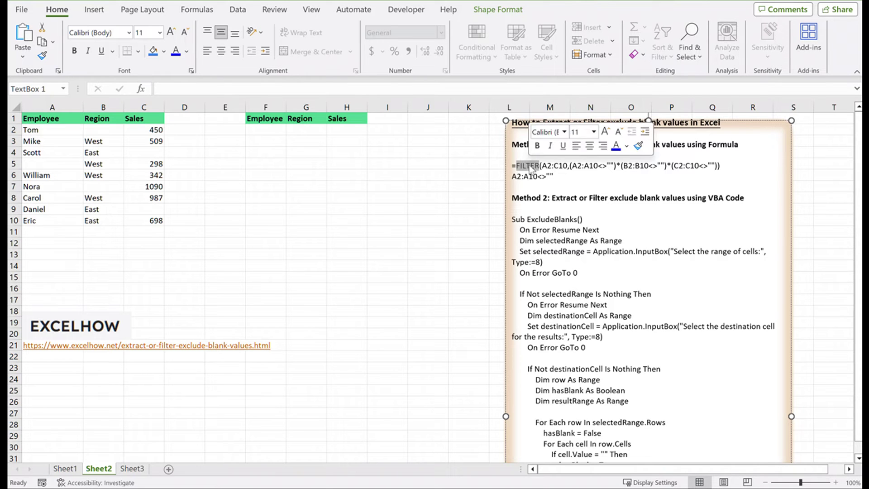
left_click(548, 167)
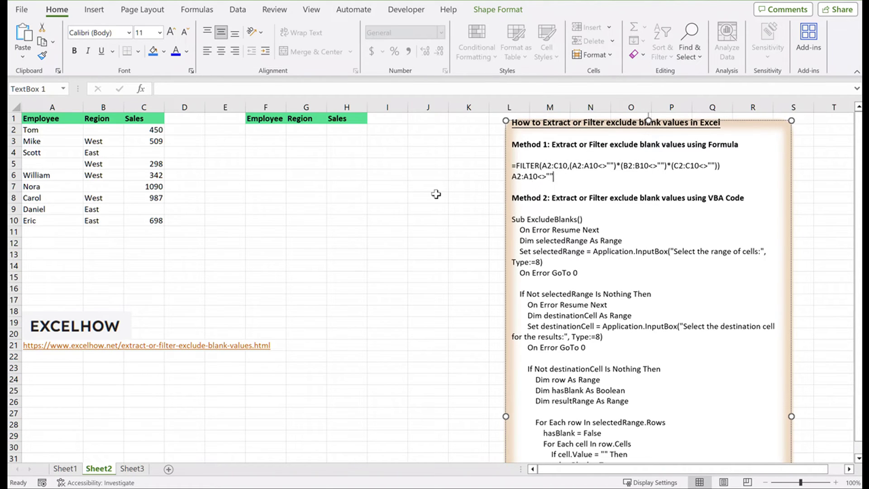
Enter =FILTER(A2:C10,(A2:A10<>"")*(B2:B10<>"")*(C2:C10<>"")) in F2 and check the spilled Mike, William, Carol, Eric rows
left_click(288, 198)
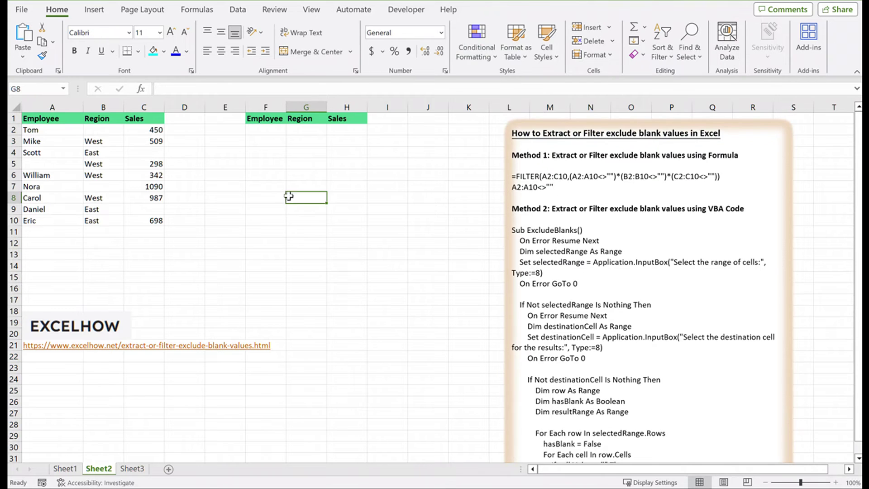
double_click(259, 130)
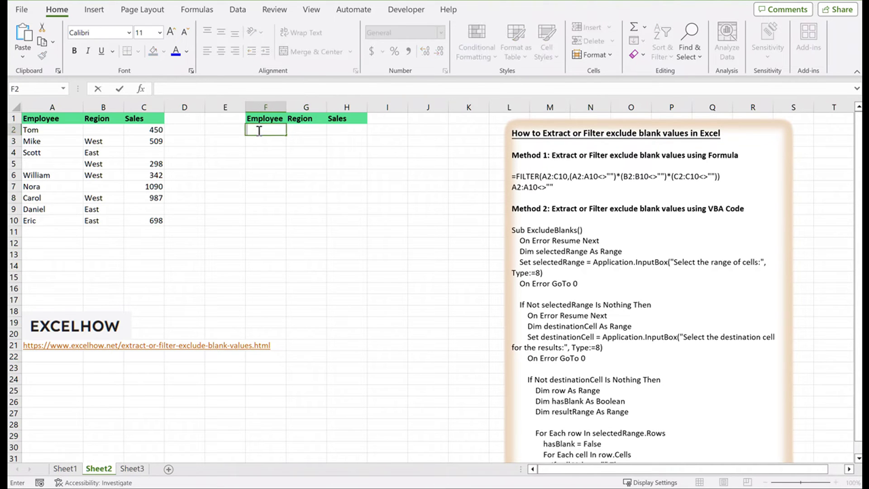
type("=FILTER(A2:C10,(A2:A10<>\"\")*(B2:B10<>\"\")*(C2:C10<>\"\"))")
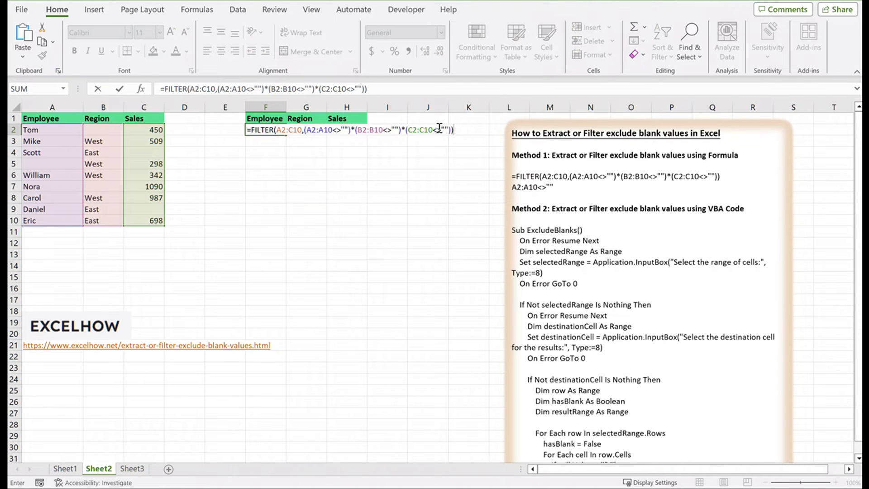
left_click(427, 232)
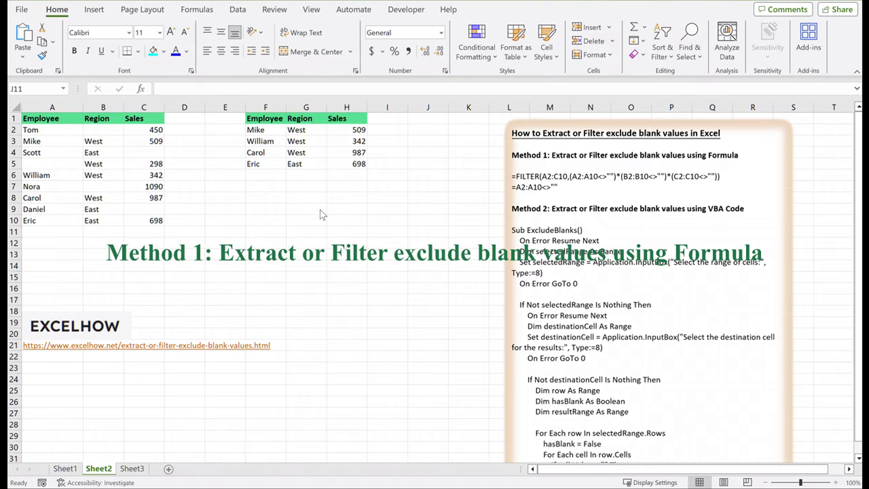
left_click(255, 130)
left_click(357, 163, "shift")
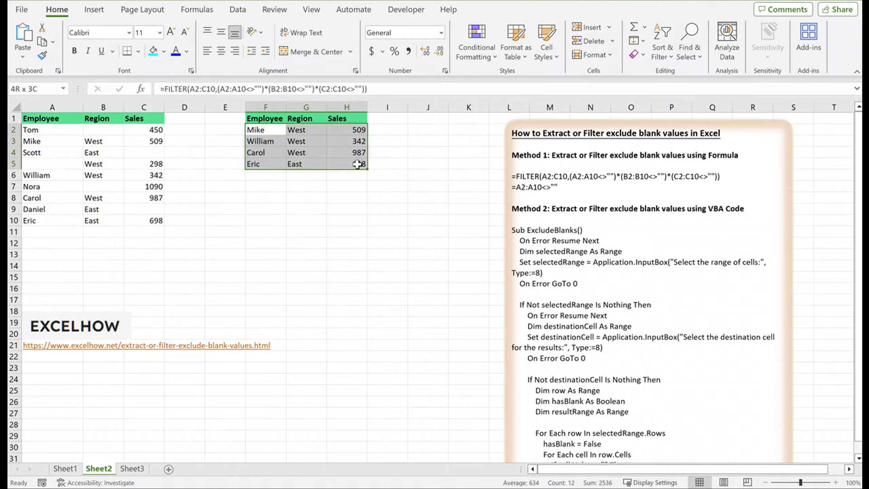
left_click(344, 232)
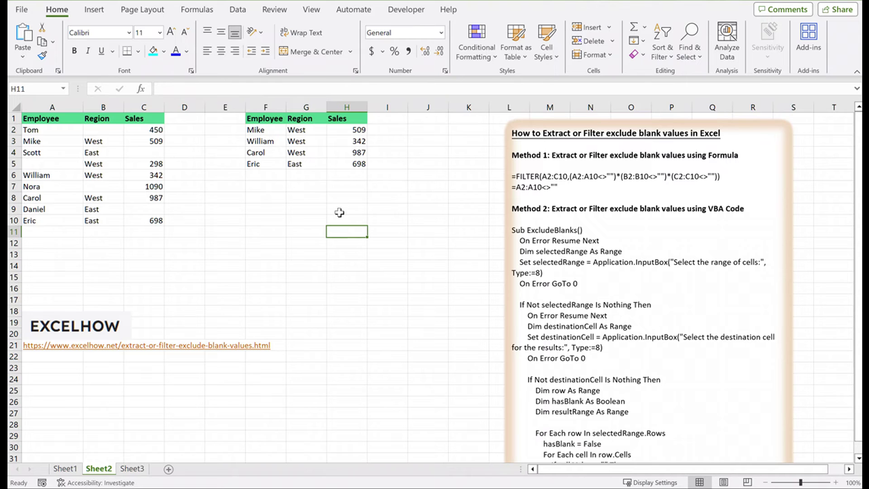
left_click(265, 131)
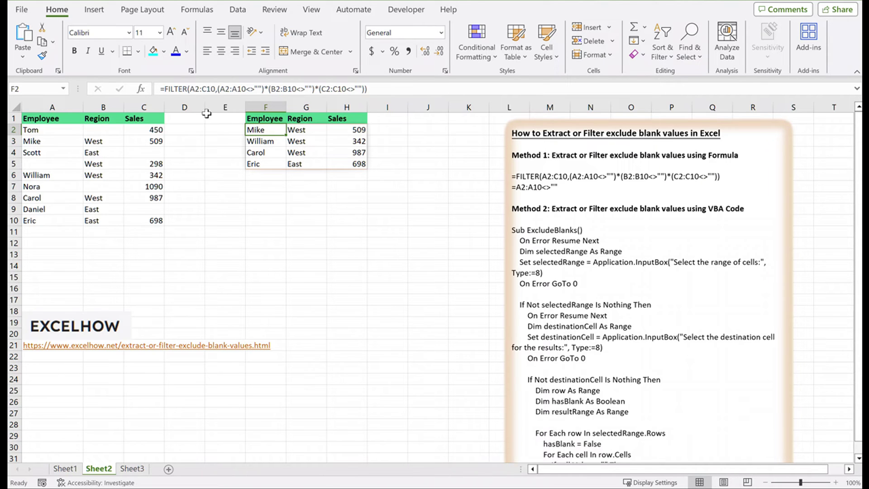
double_click(178, 89)
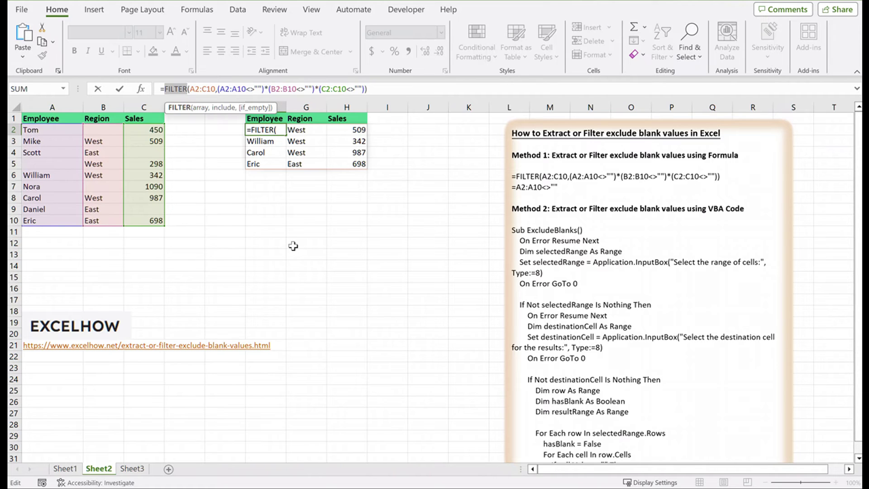
left_click_drag(232, 89, 255, 88)
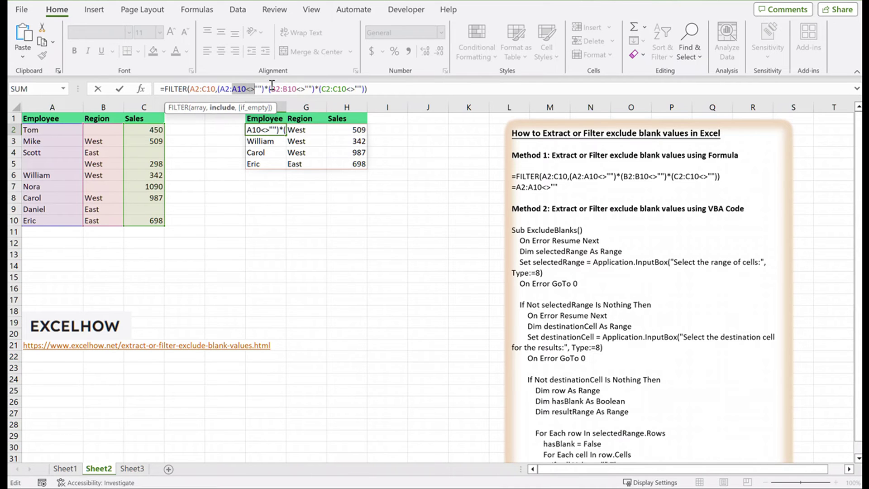
left_click(338, 89)
left_click(300, 89)
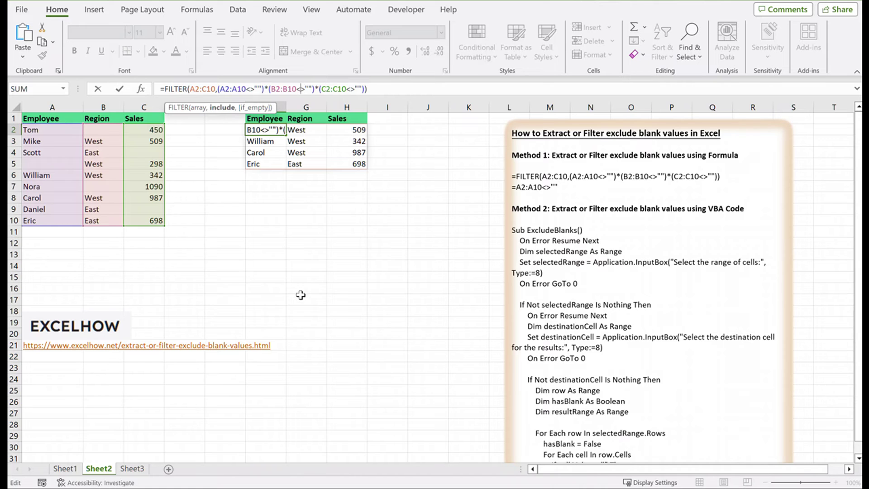
key("Escape")
left_click(258, 198)
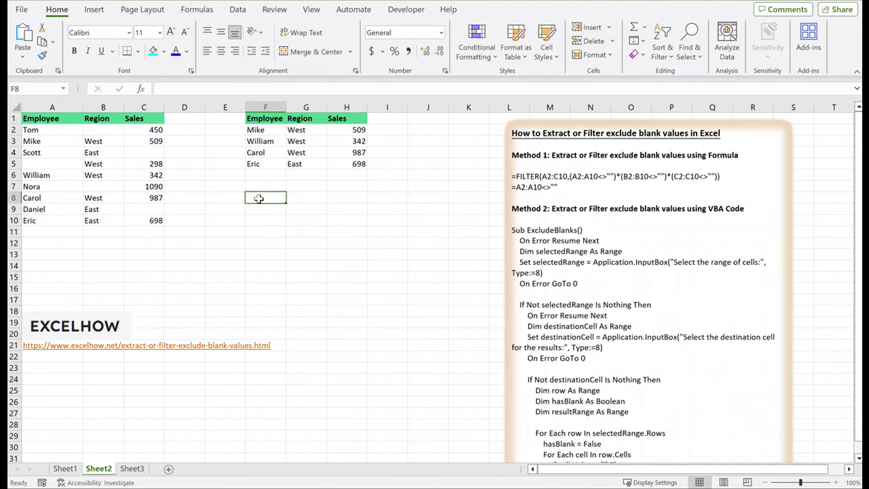
Enter =A2:A10<>"" in F8 and check the TRUE/FALSE results, including FALSE in F11
type("=")
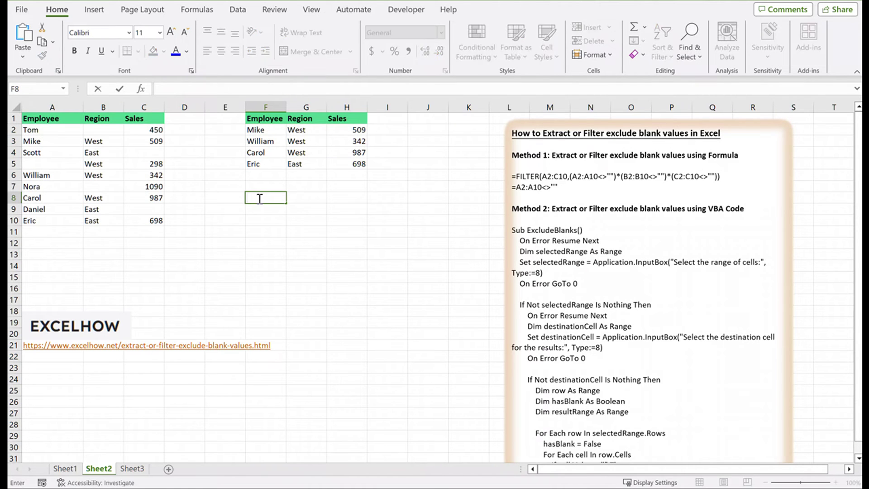
type("A2:A10<>\"\"")
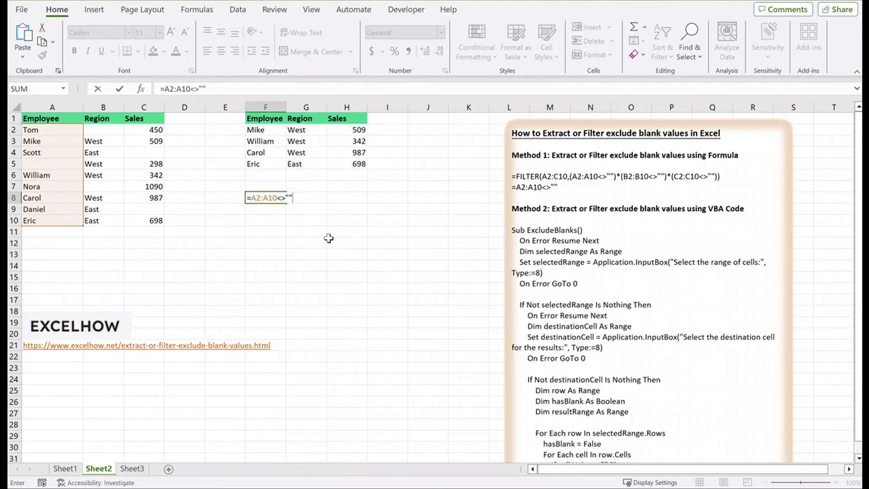
key("Return")
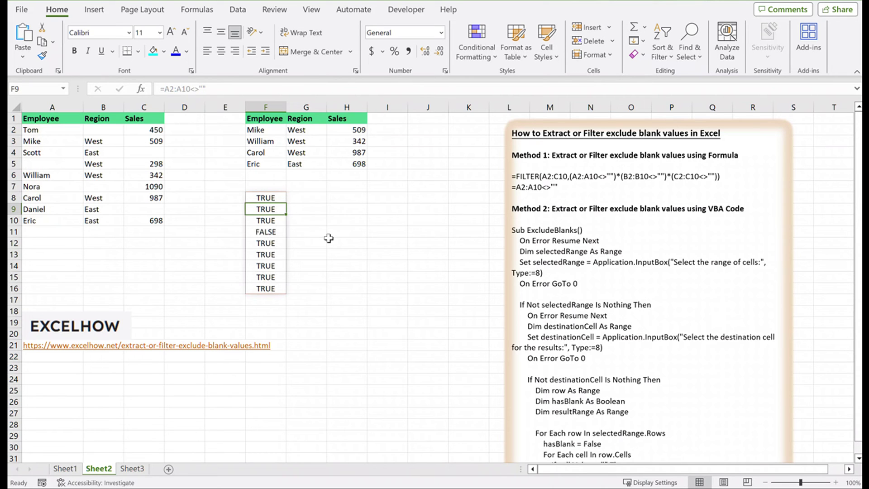
left_click(272, 195)
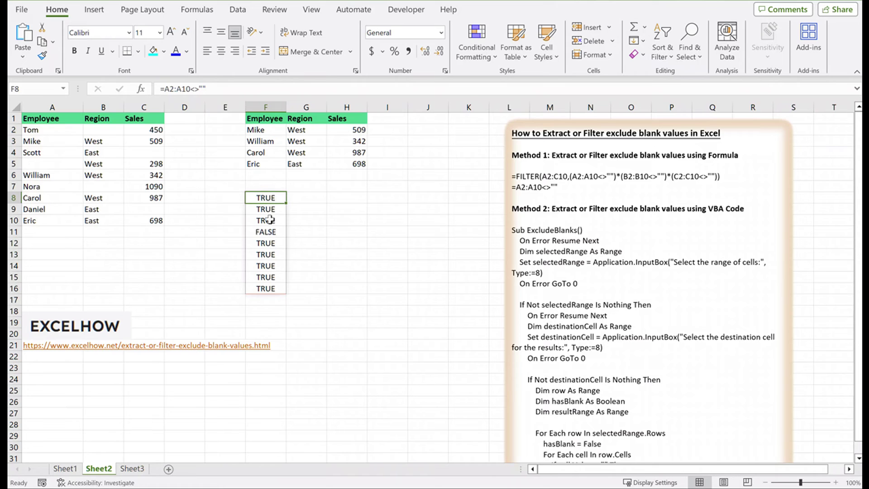
left_click(272, 234)
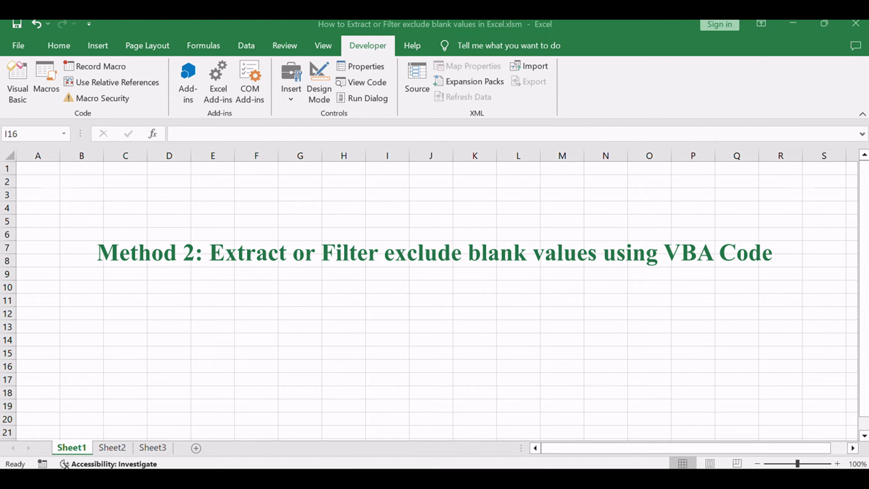
Return to Sheet2 of the .xlsm workbook, showing empty output headers in F1:H1
left_click(117, 447)
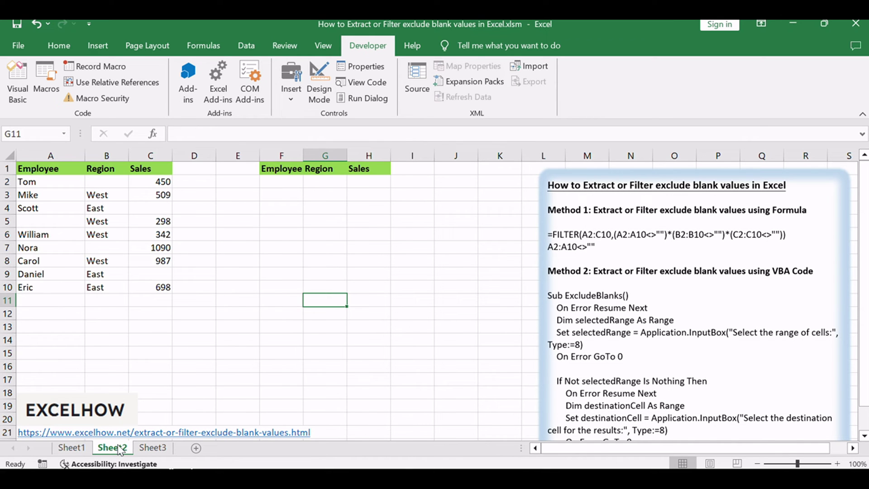
left_click(443, 392)
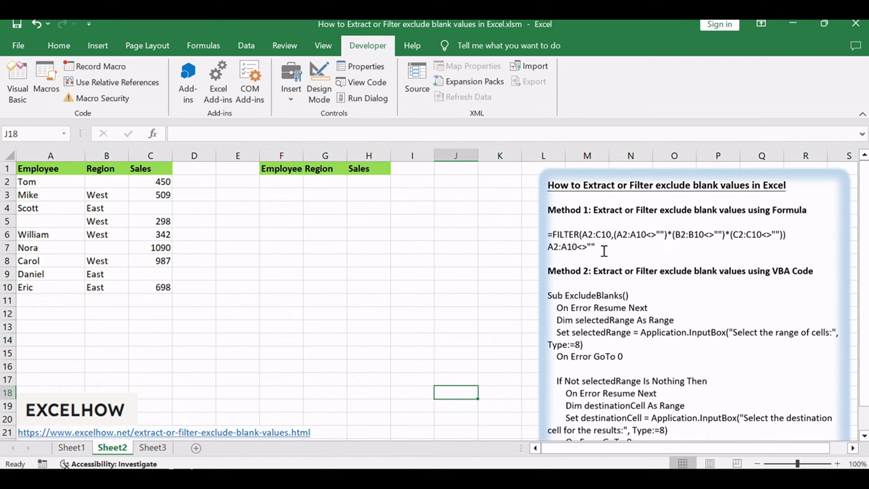
left_click(409, 258)
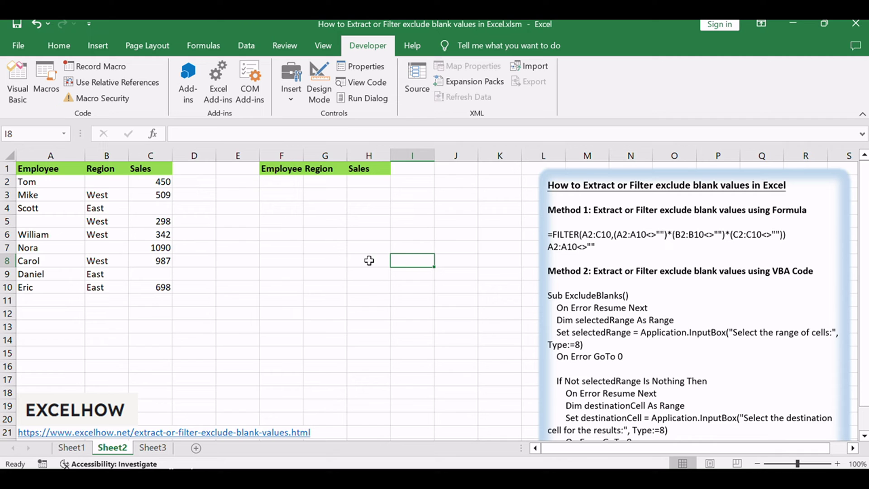
left_click(334, 261)
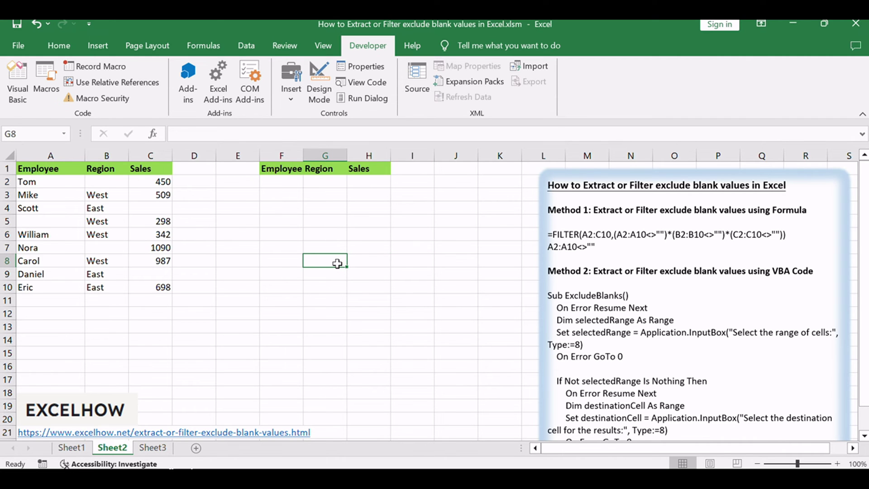
Insert Module1 in the VBA editor and paste the ExcludeBlanks macro code into it
key("alt+F11")
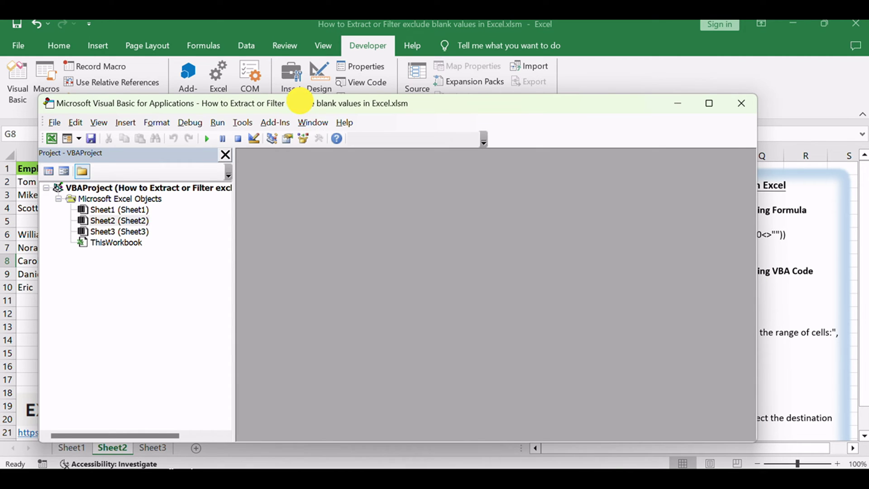
left_click_drag(291, 103, 278, 84)
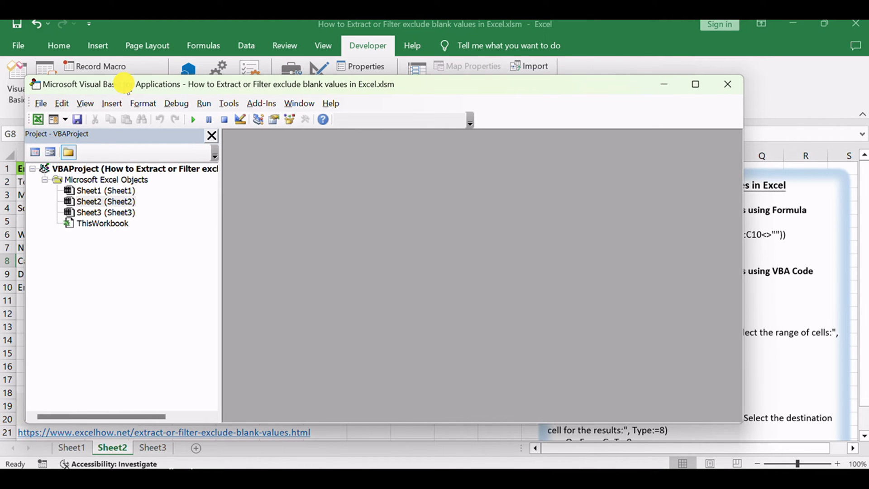
left_click(113, 104)
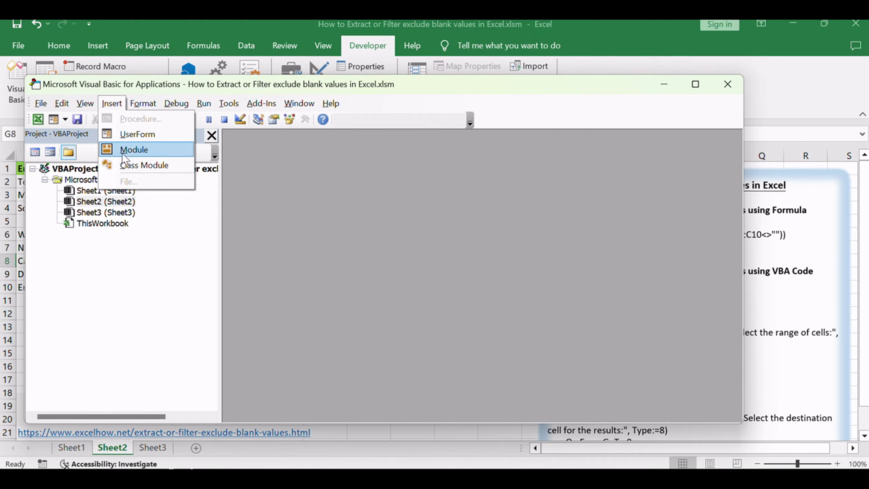
left_click(159, 151)
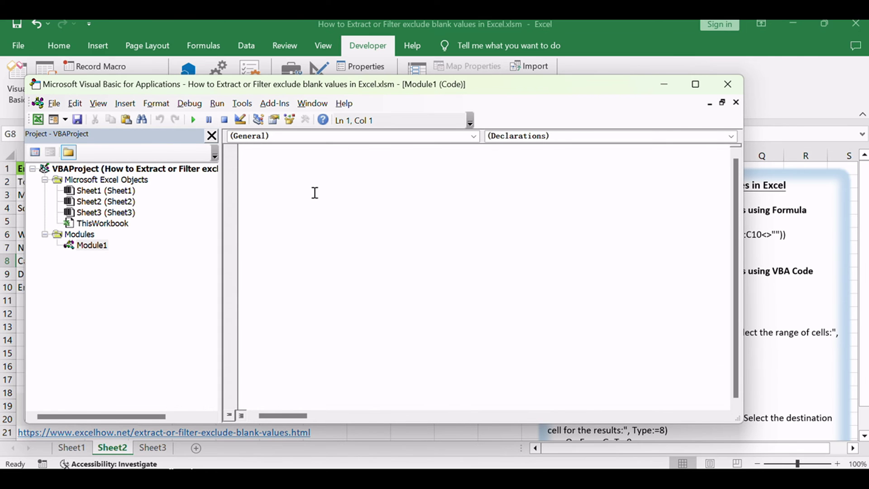
key("ctrl+v")
scroll(315, 190, "up", 6)
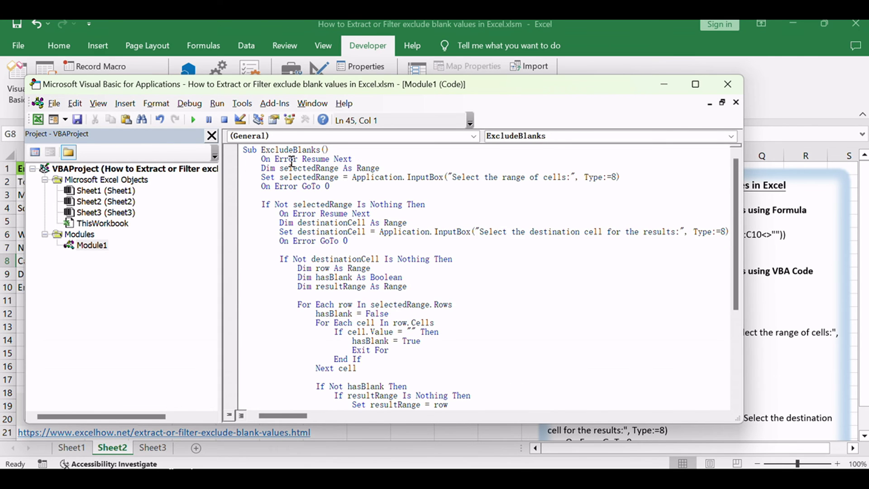
left_click(293, 150)
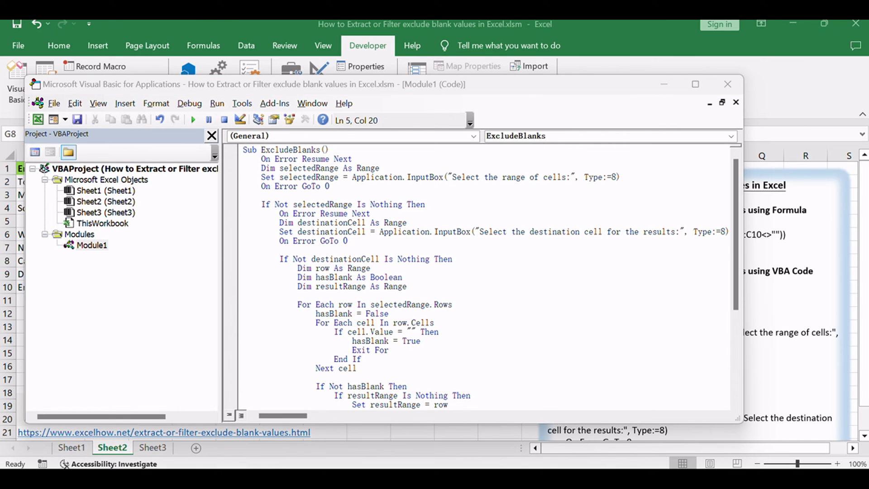
left_click(384, 250)
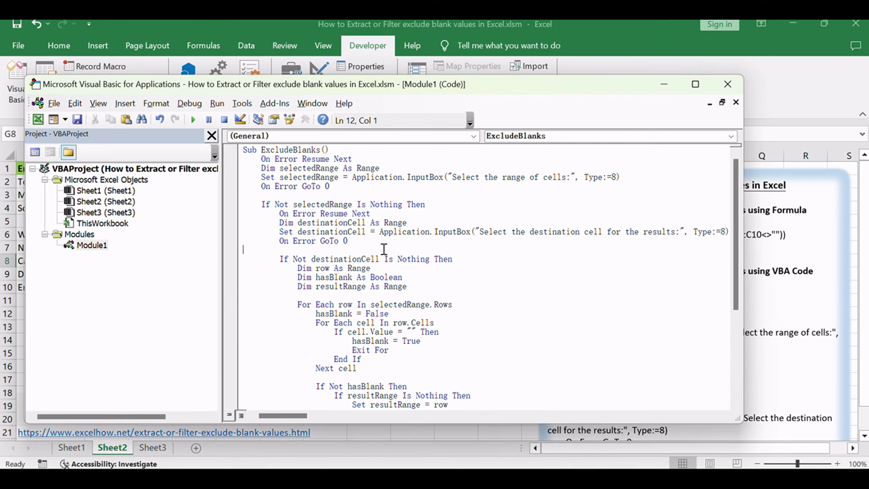
Close the VBA editor and run the ExcludeBlanks macro from the Alt+F8 macro list
left_click(727, 84)
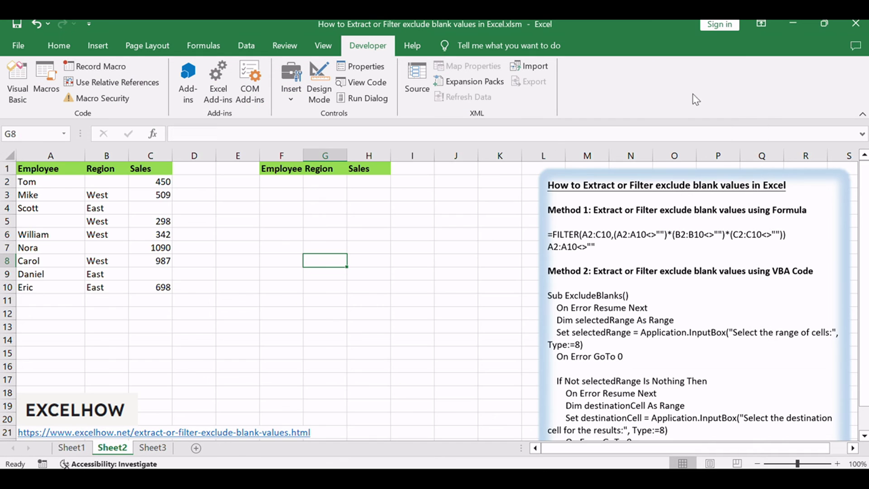
left_click(379, 232)
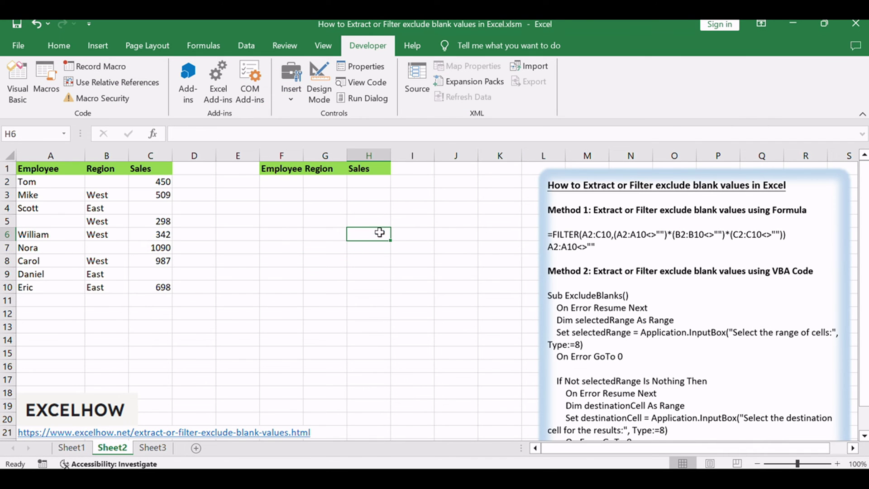
key("alt+F8")
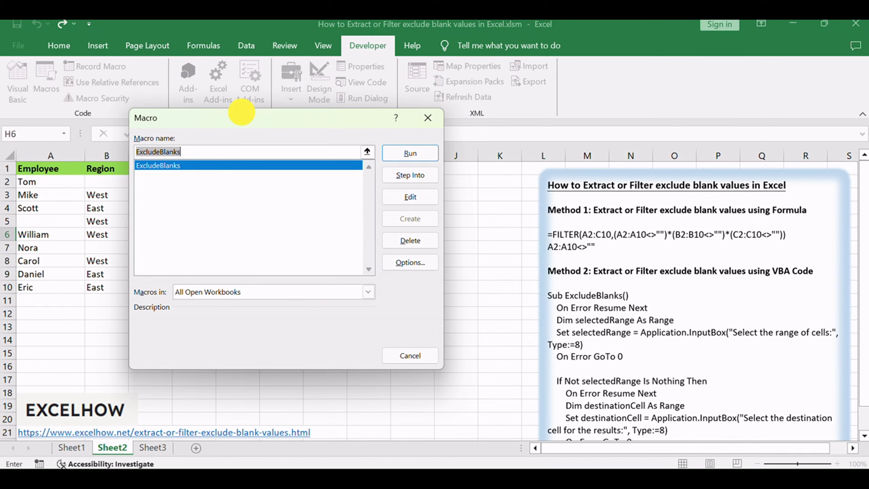
left_click(144, 166)
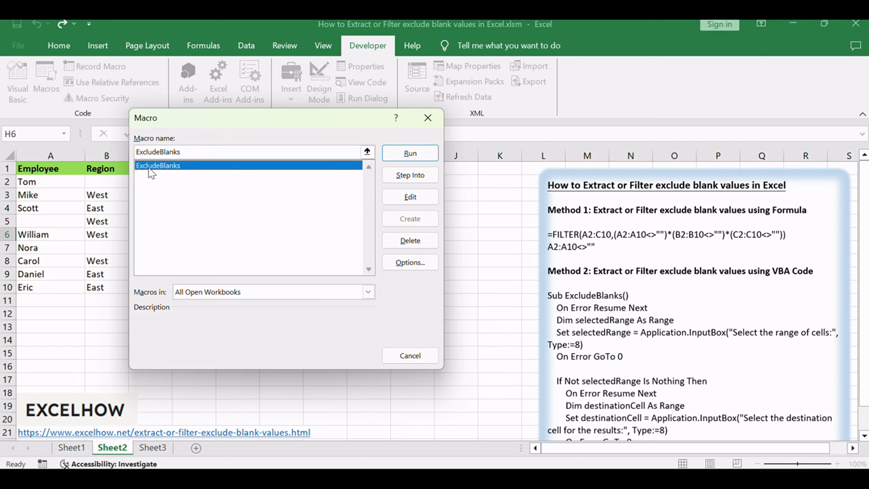
key("Return")
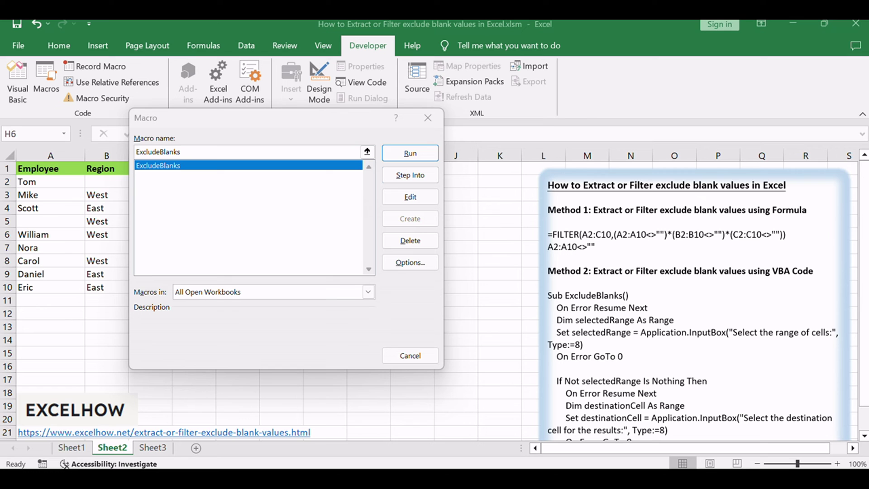
left_click(300, 123)
left_click(398, 148)
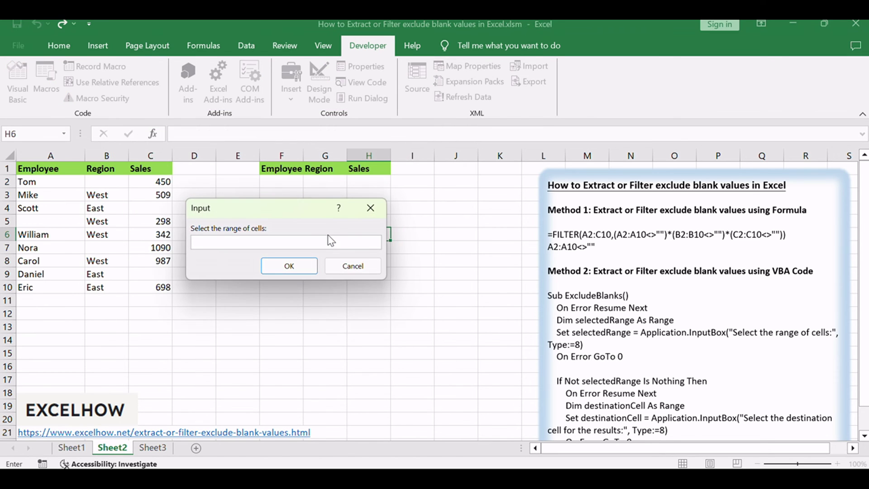
Give the macro A2:C10 as the range to check for blanks
left_click(39, 182)
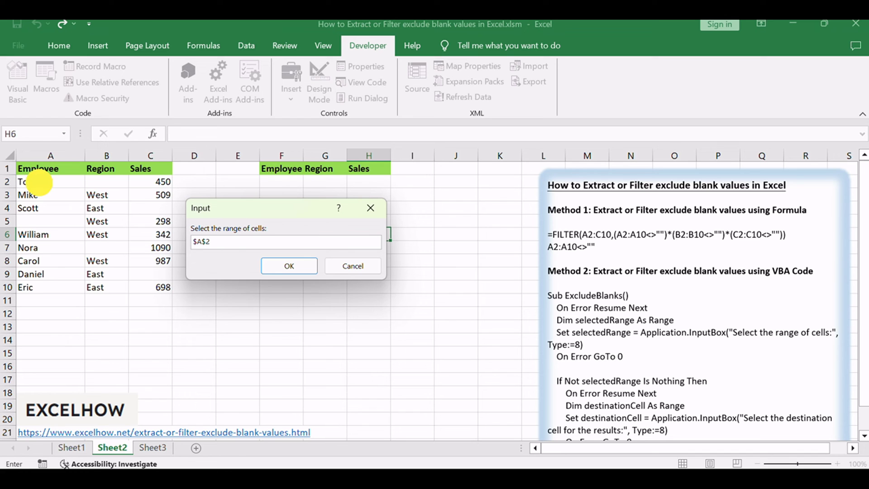
left_click_drag(39, 183, 144, 278)
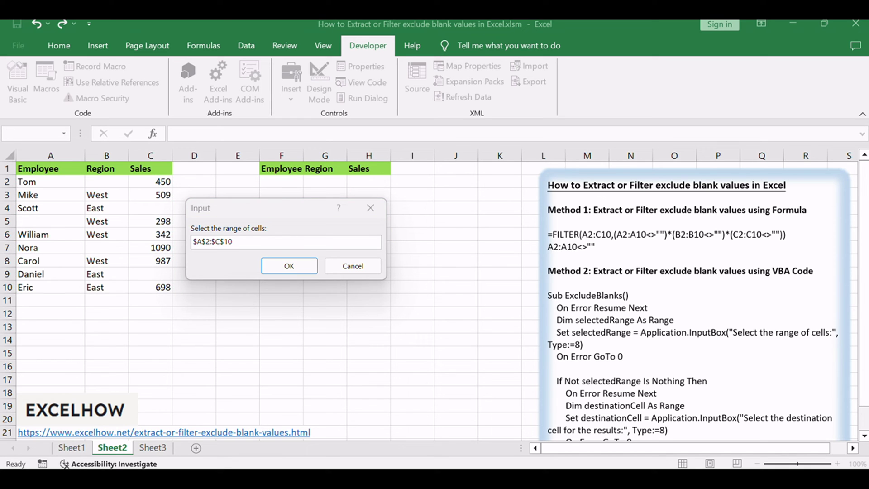
left_click(284, 211)
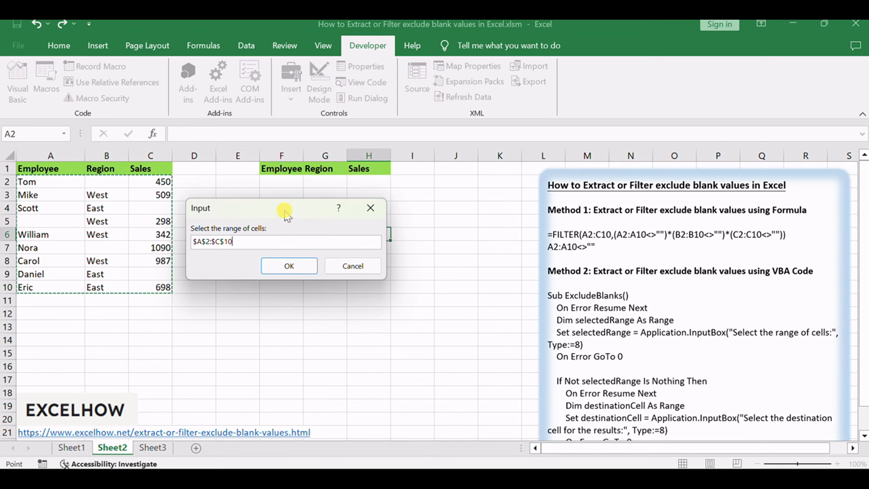
left_click(289, 268)
Set F2 as the destination so the Mike, William, Carol and Eric rows fill F2:H5
left_click_drag(276, 216, 374, 277)
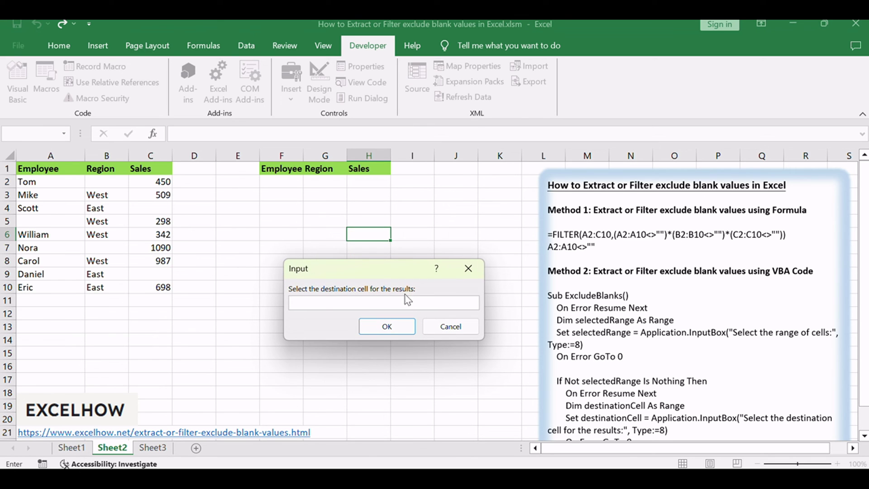
left_click(280, 183)
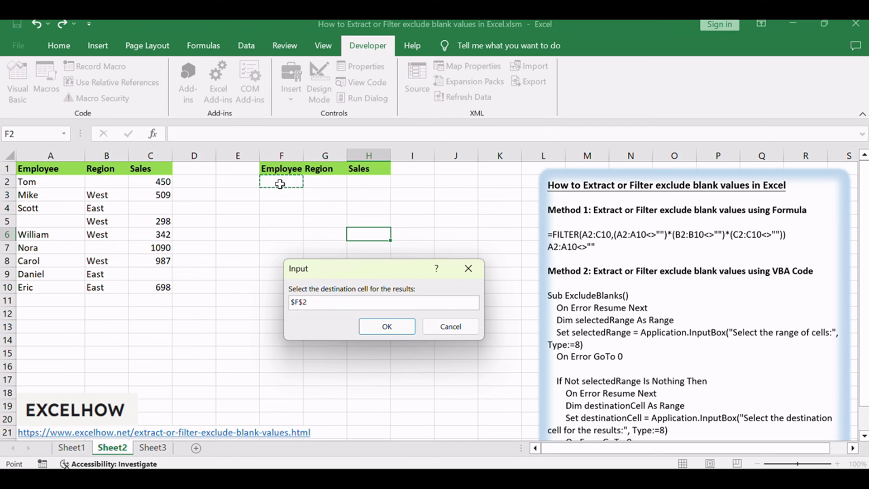
key("Return")
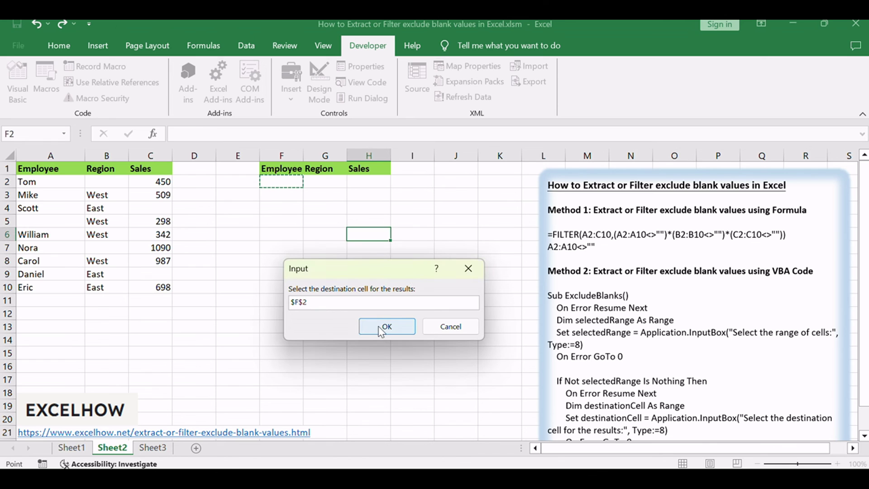
left_click(382, 327)
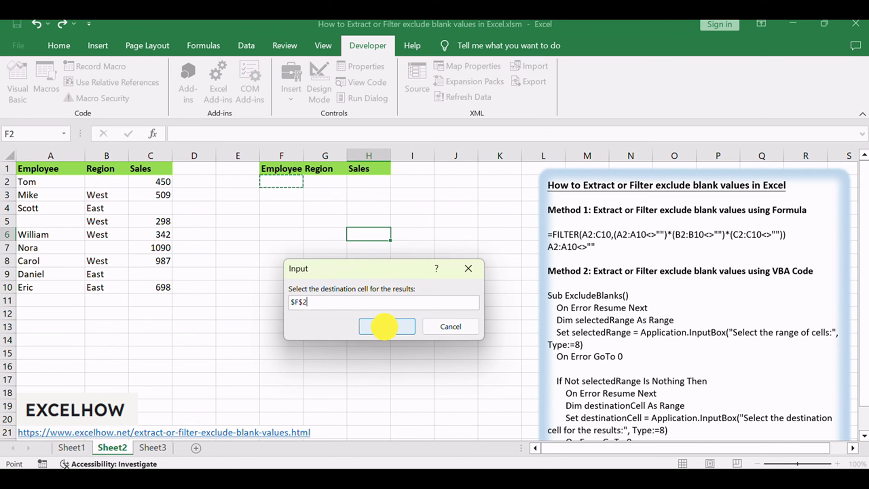
left_click_drag(277, 179, 349, 227)
left_click(328, 271)
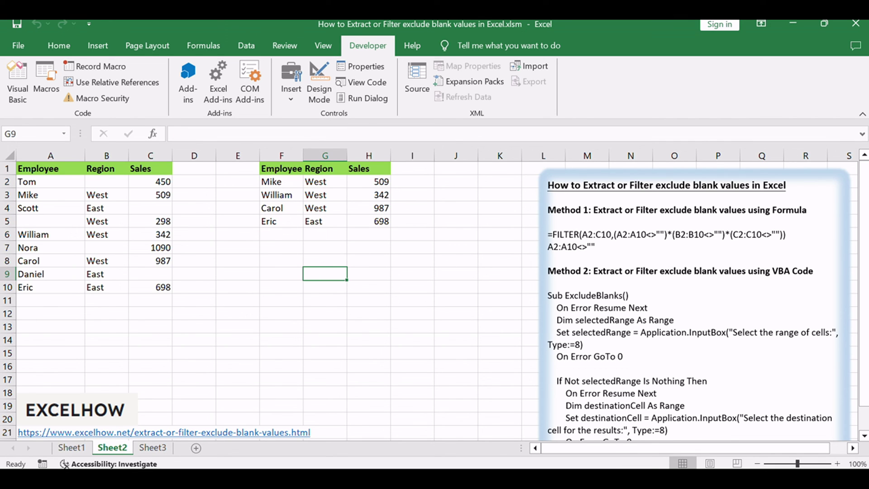
left_click(608, 294)
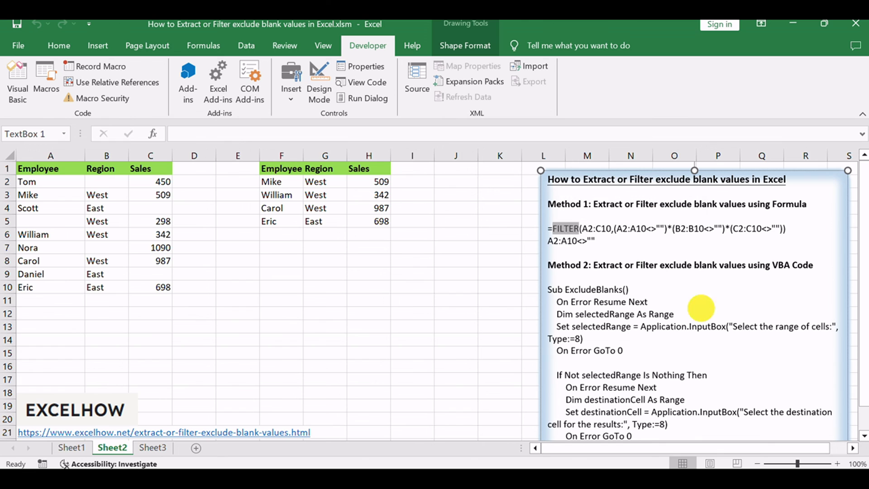
left_click(699, 312)
left_click_drag(772, 267, 814, 266)
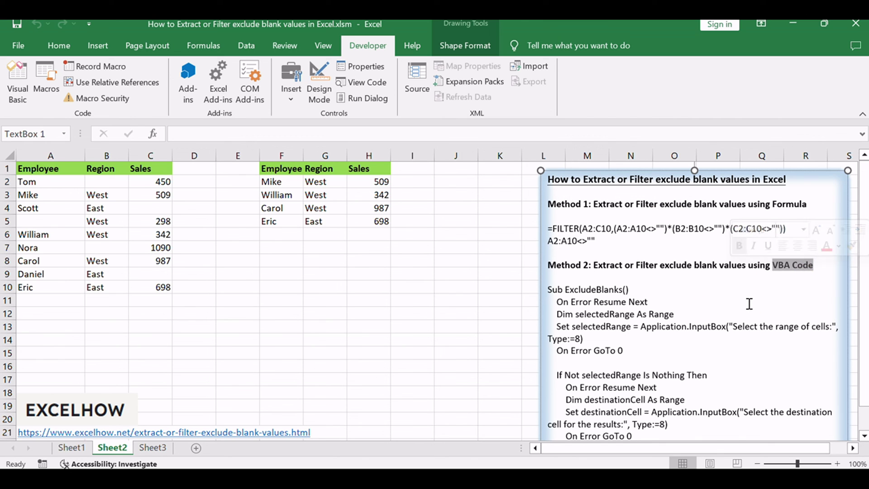
left_click(745, 302)
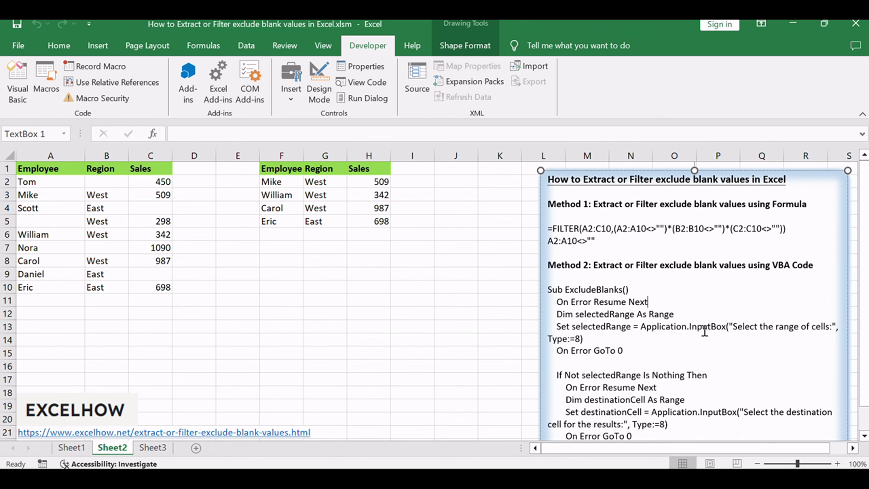